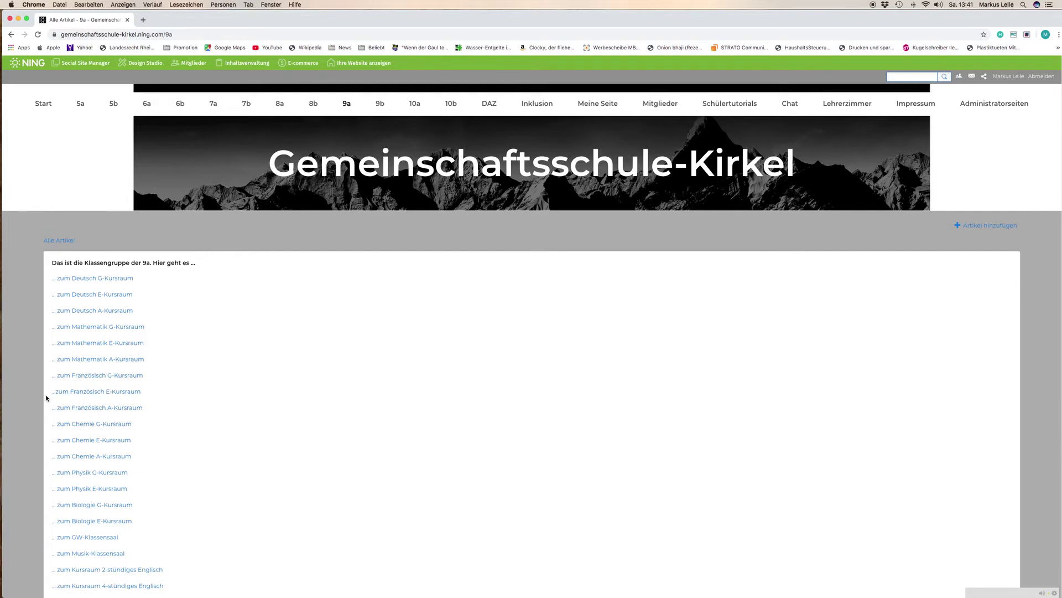
Open the 9a music classroom group and examine its group editing settings, including address, image and visibility
left_click(82, 554)
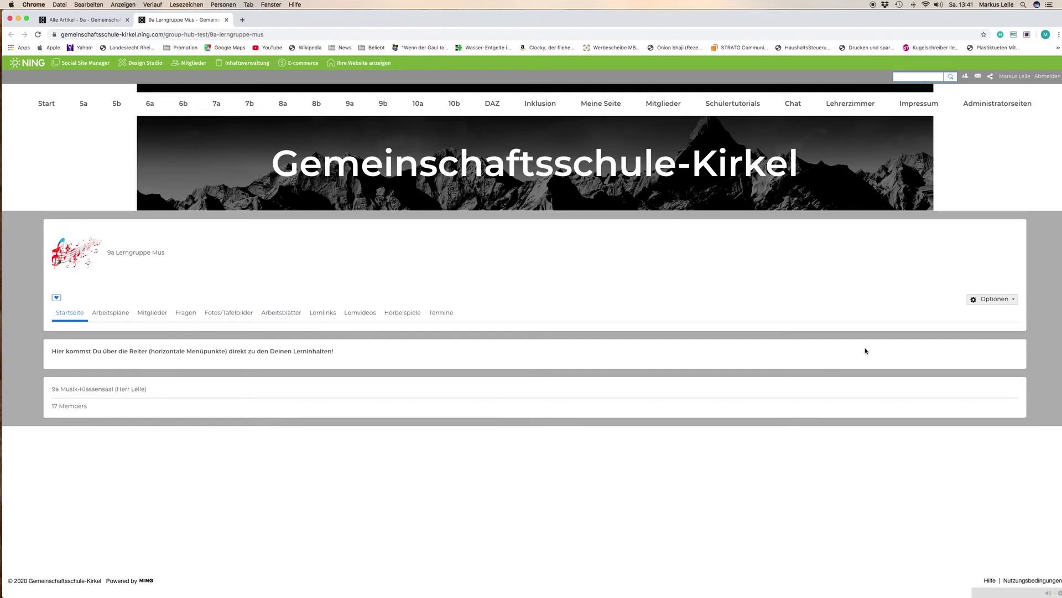
left_click(1014, 302)
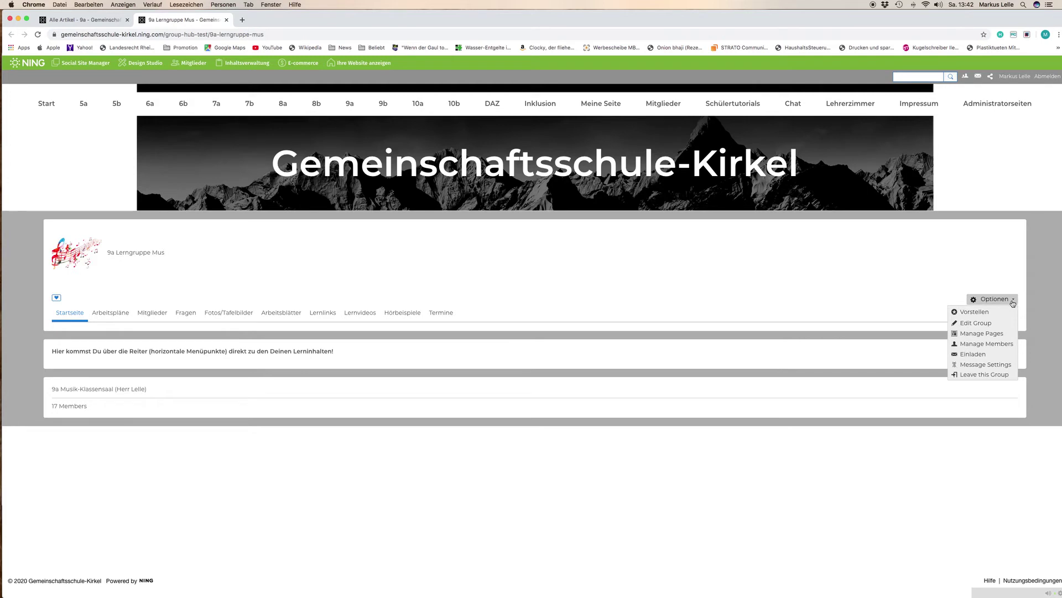
left_click(974, 324)
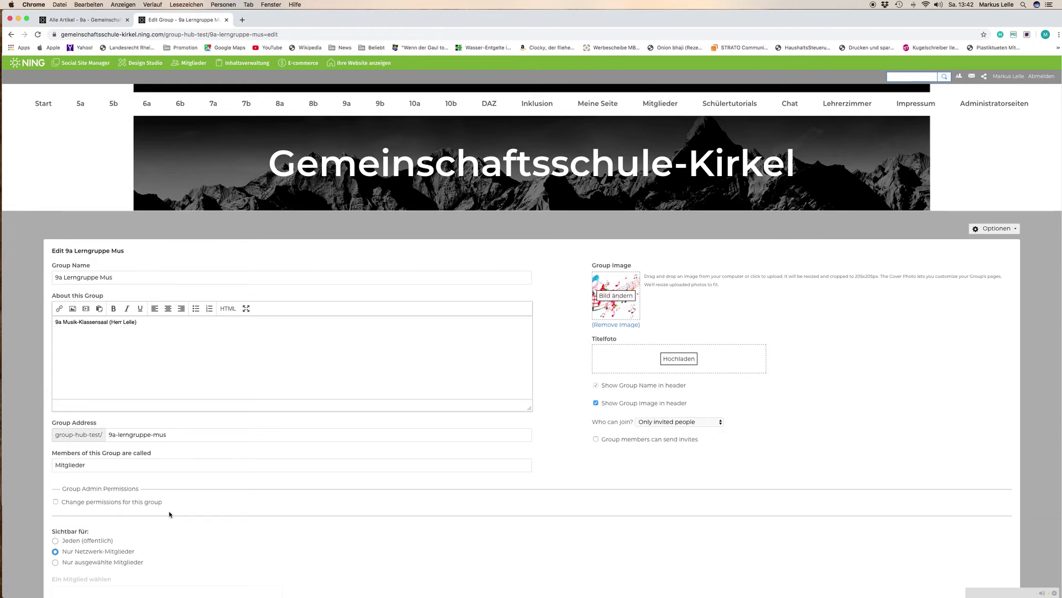
scroll(164, 527, "down", 3)
scroll(163, 527, "down", 5)
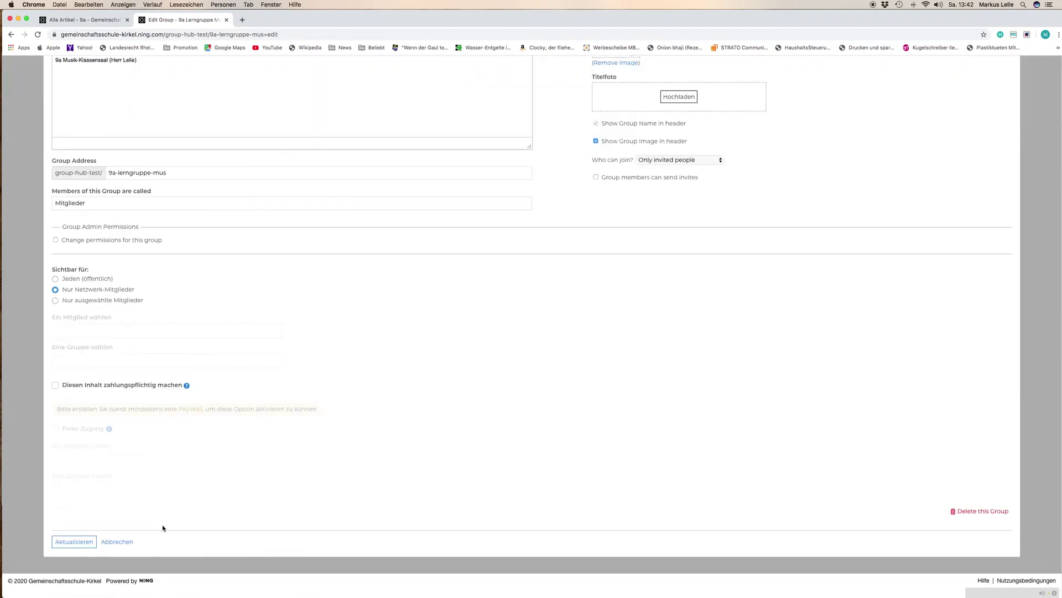
scroll(162, 526, "up", 8)
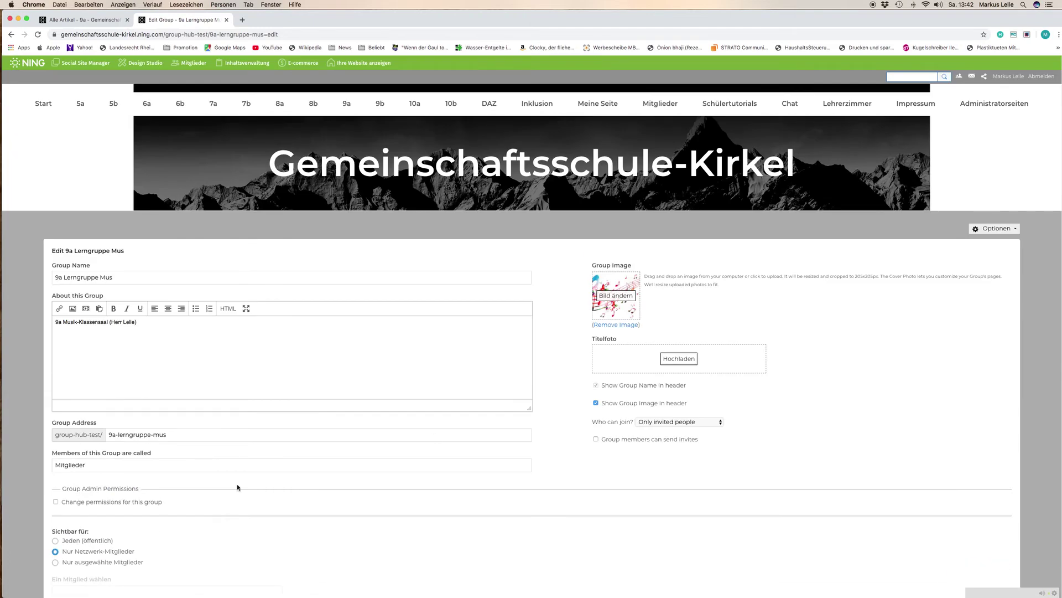
Leave the group settings unchanged and start a new page in the group's page management
left_click(1016, 229)
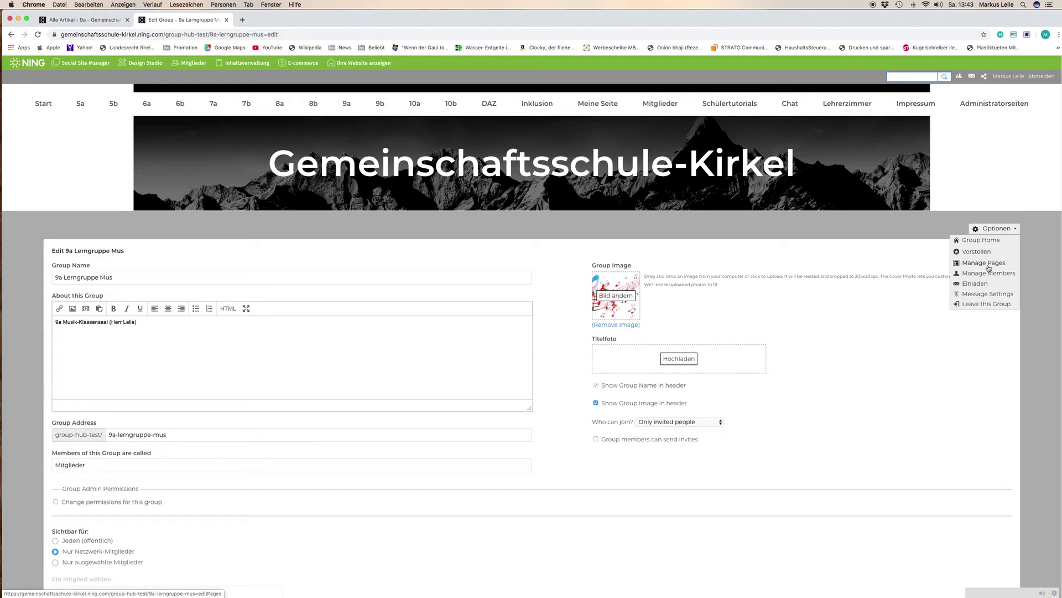
left_click(923, 295)
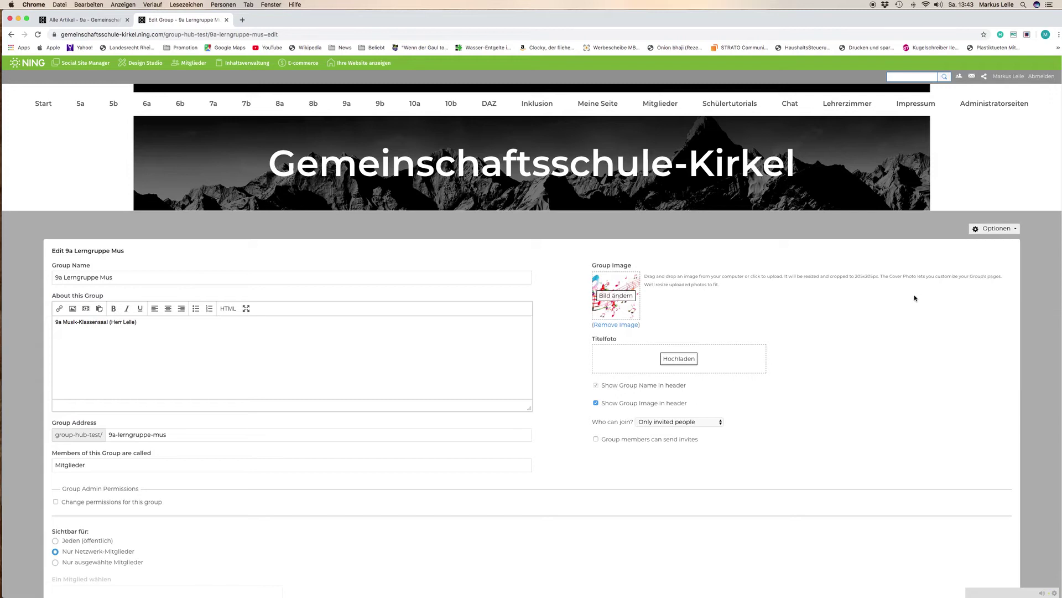
left_click(10, 34)
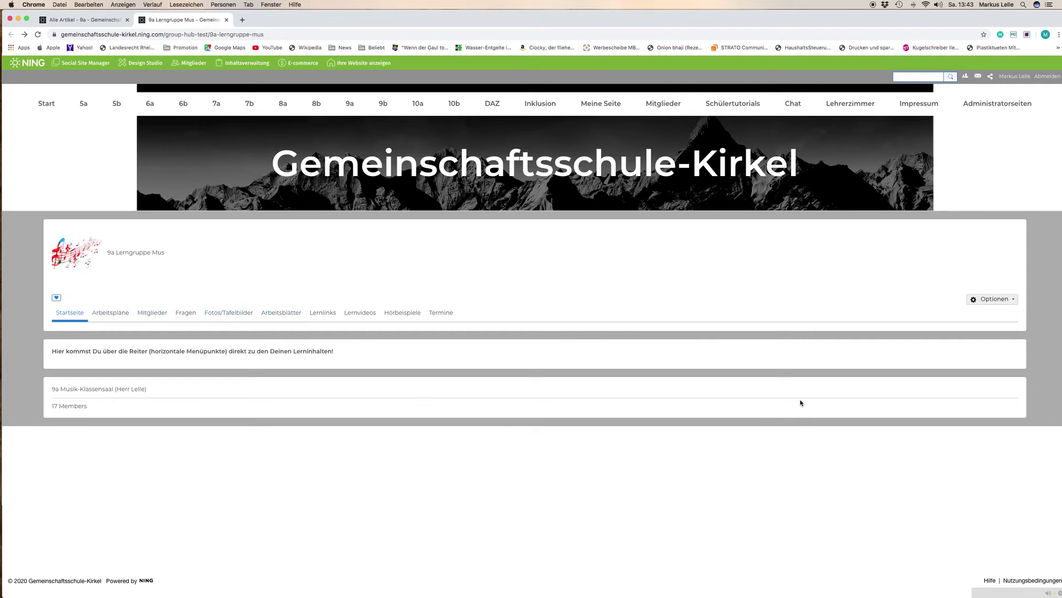
left_click(1014, 301)
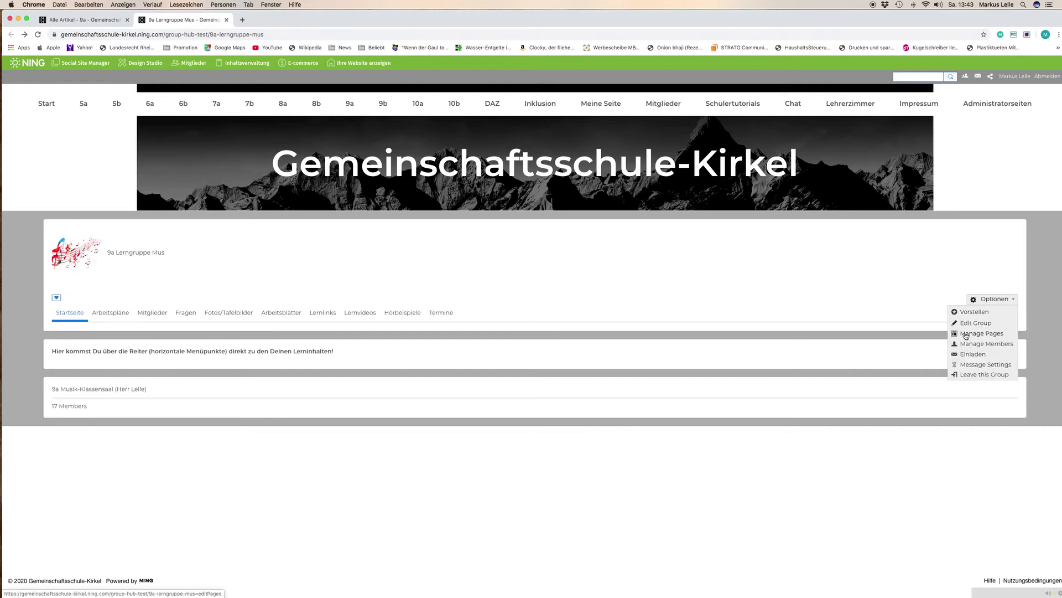
left_click(966, 334)
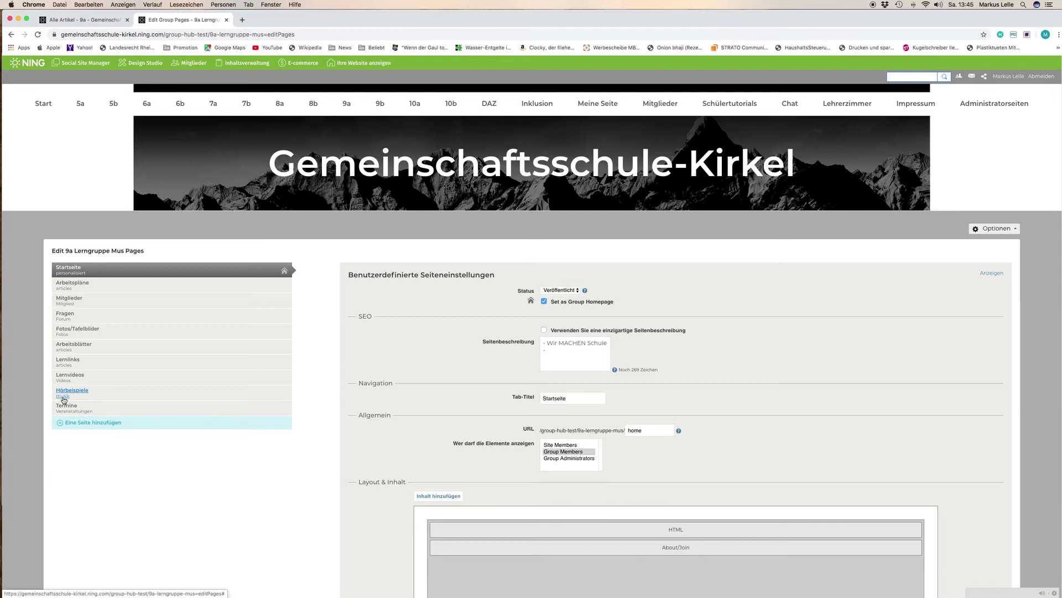
left_click(88, 423)
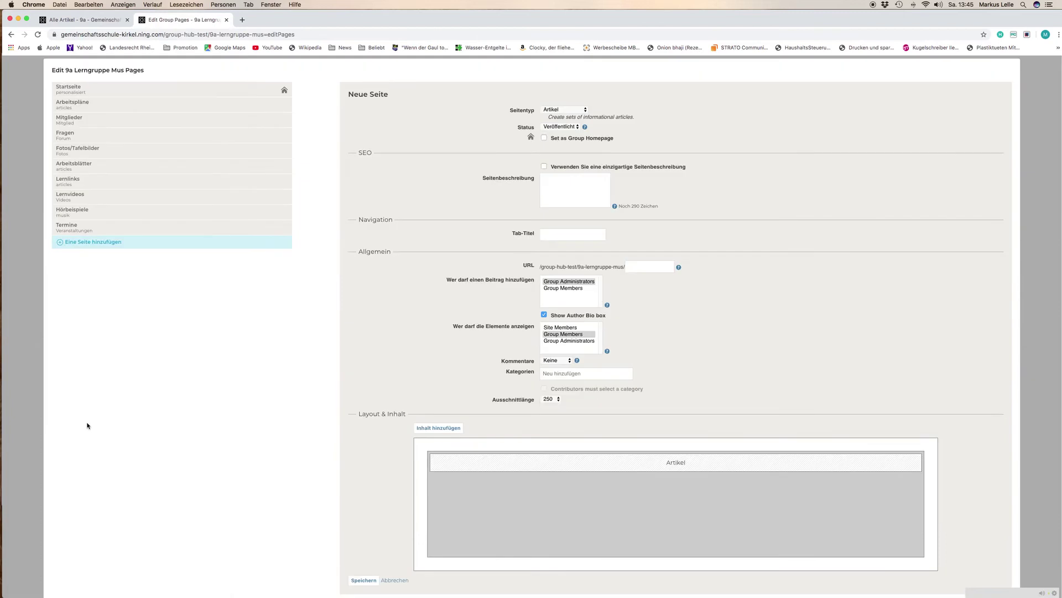
scroll(815, 313, "up", 2)
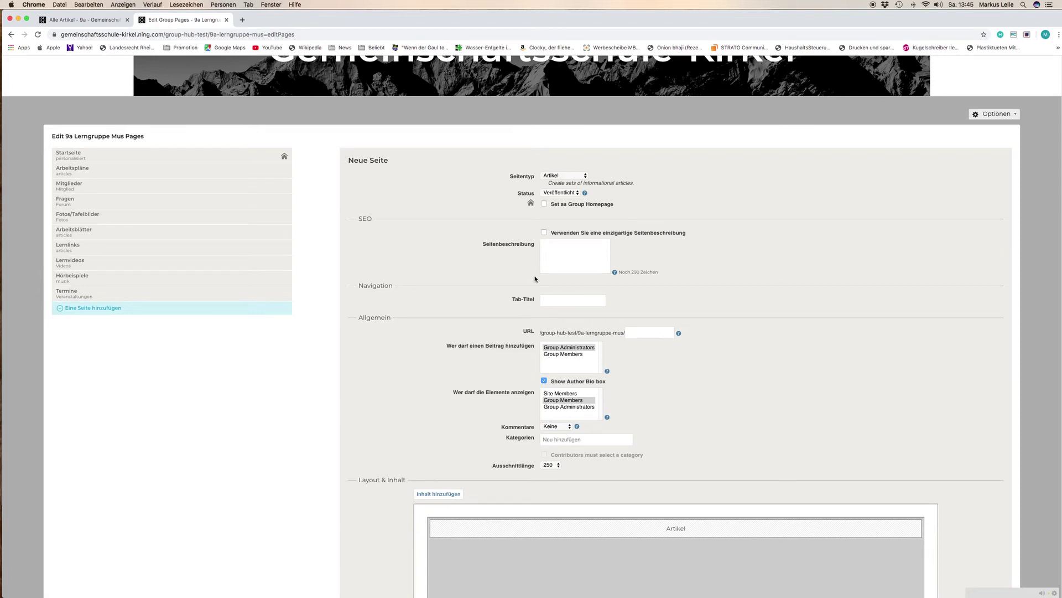
Try "Vorstellung" as the new page's tab title and clear the field again
left_click(546, 299)
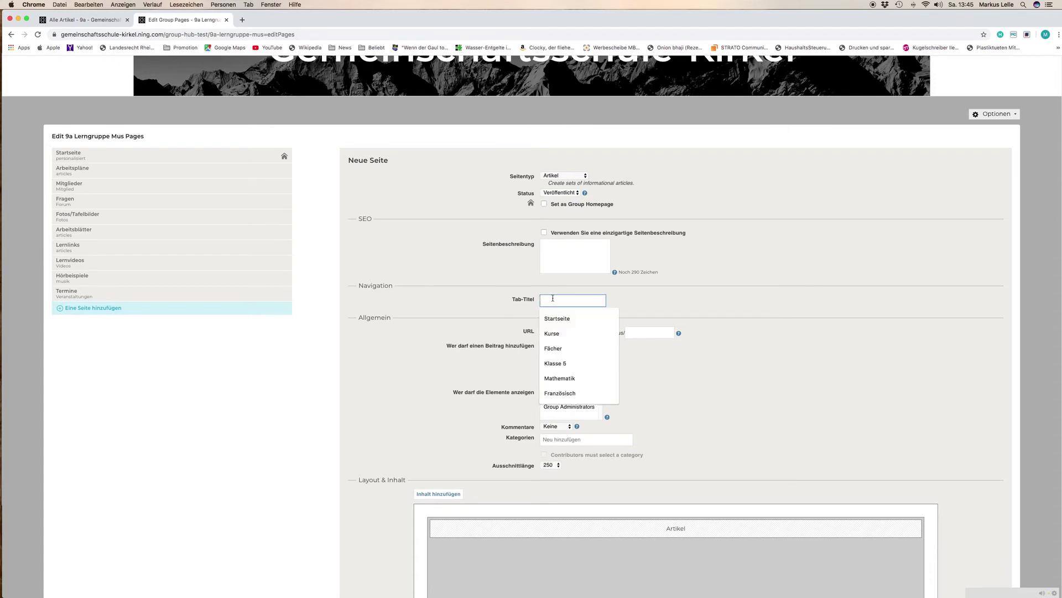
type("V")
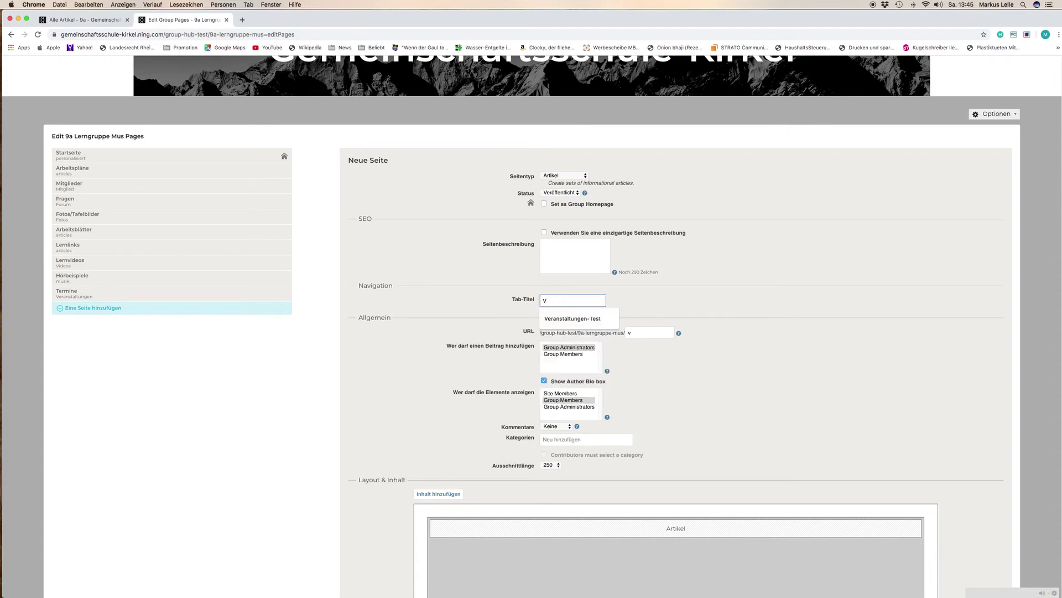
type("orstellung")
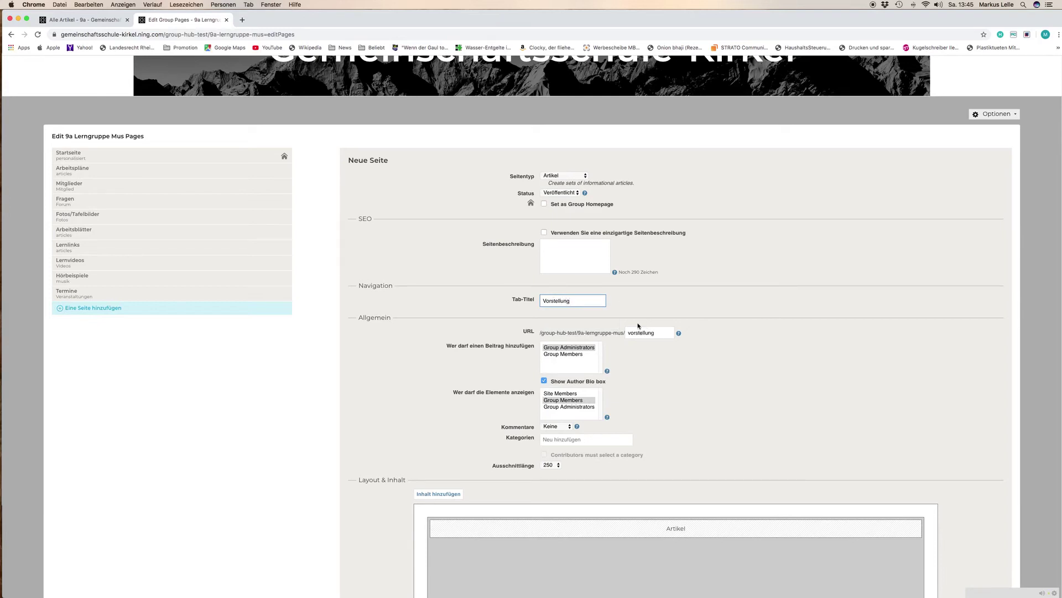
left_click_drag(573, 302, 528, 301)
key("BackSpace")
Review the content types offered for the new page's layout and cancel without adding any content
scroll(471, 415, "down", 5)
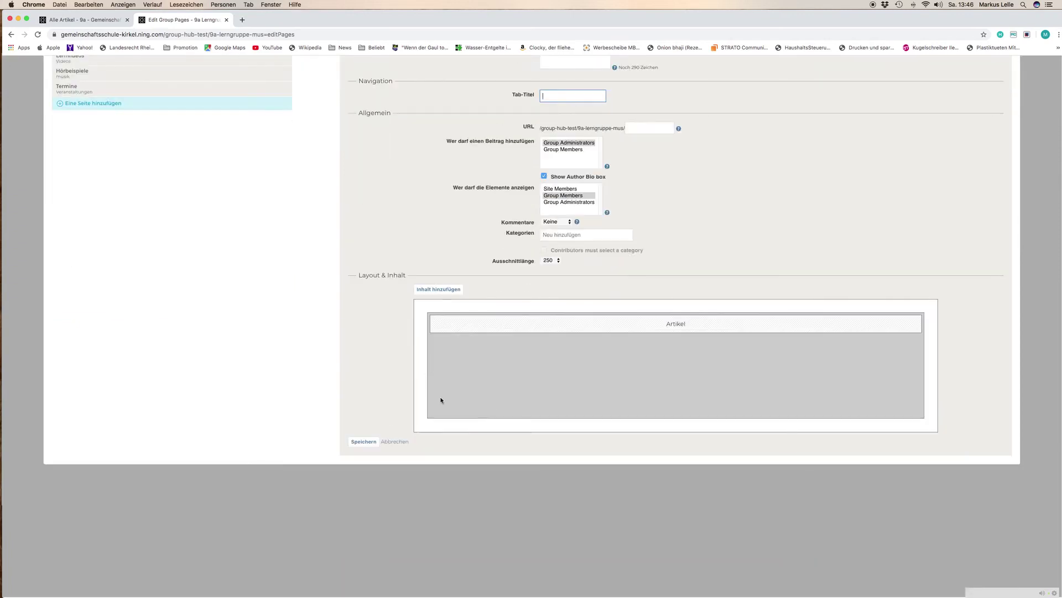
left_click(446, 290)
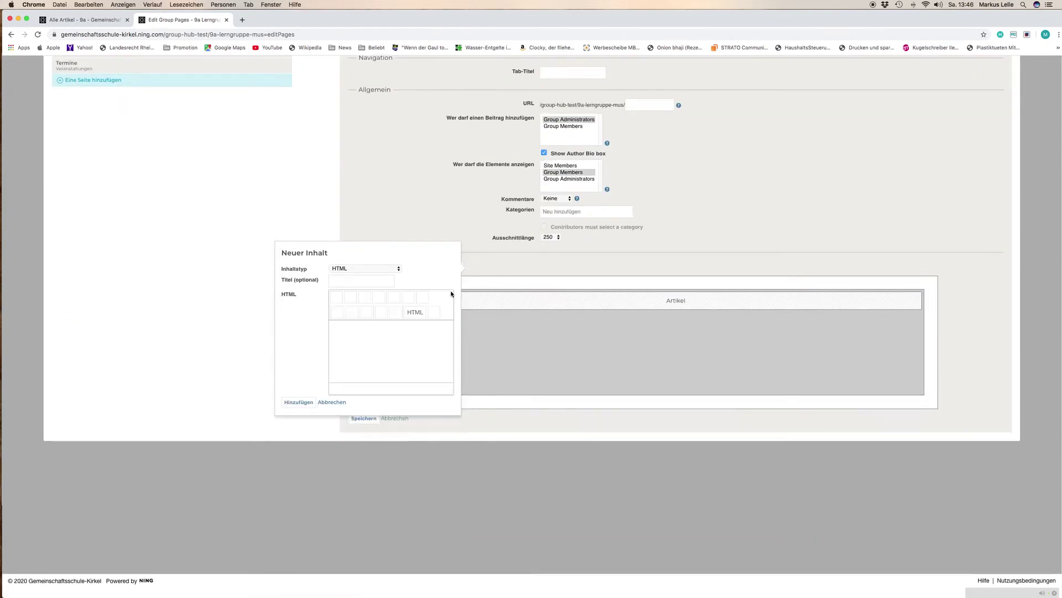
left_click(399, 270)
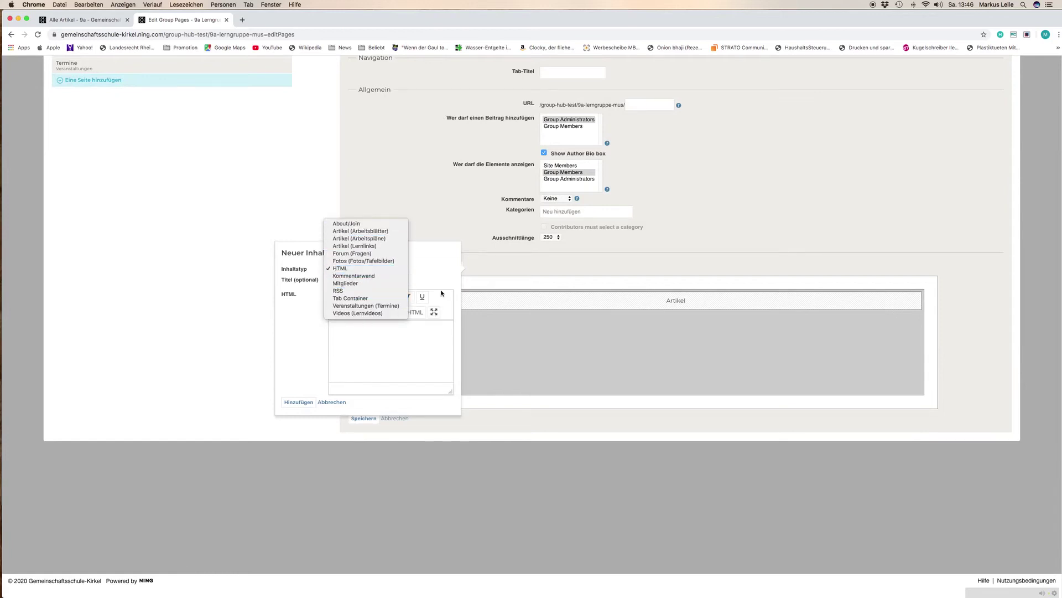
left_click(401, 192)
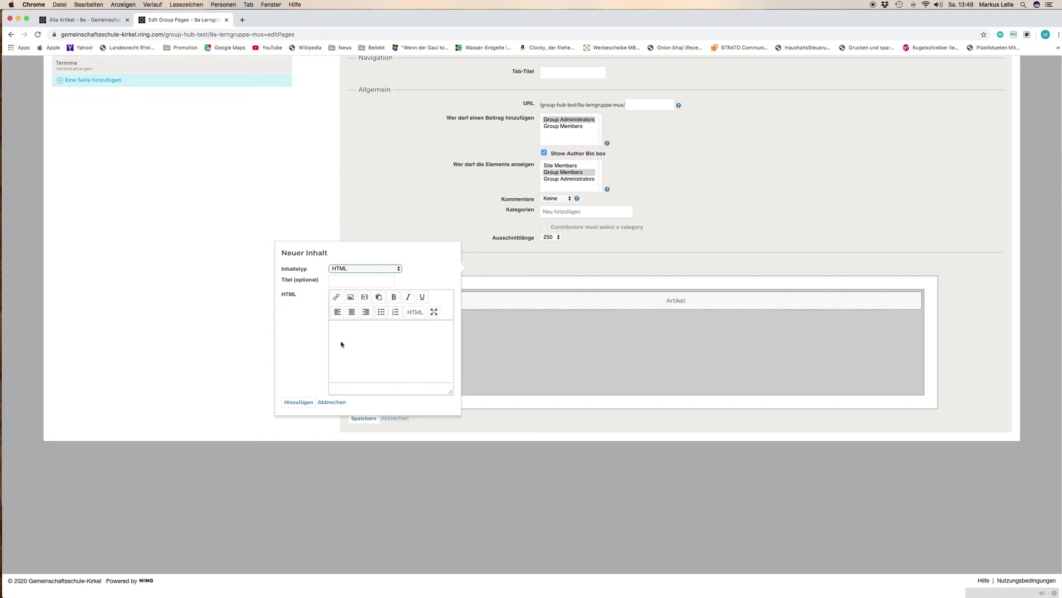
left_click(329, 402)
Review the page types available for the new page, leaving Artikel selected
scroll(773, 233, "up", 10)
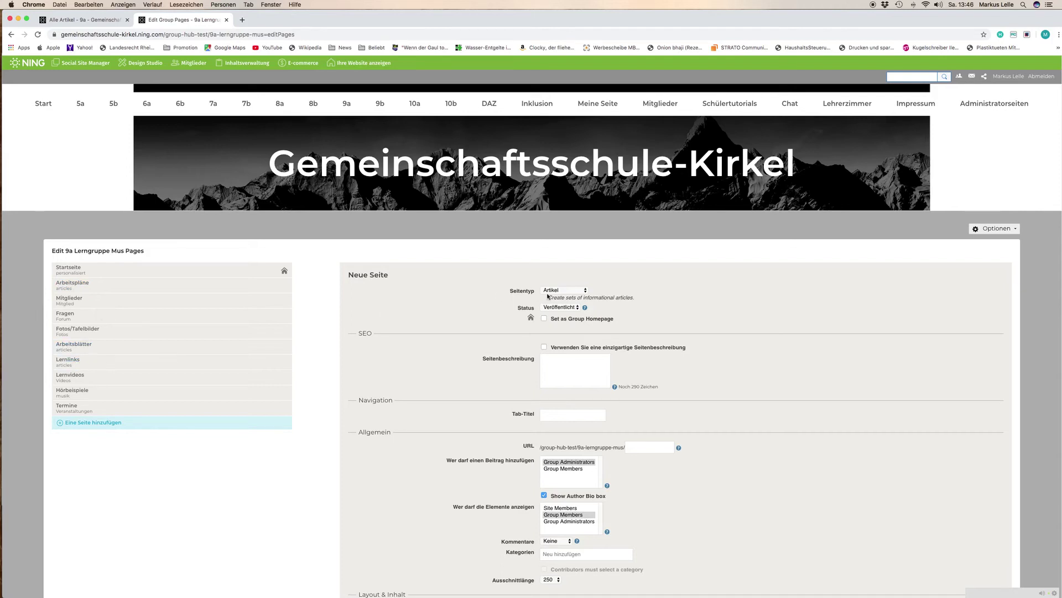
left_click(587, 292)
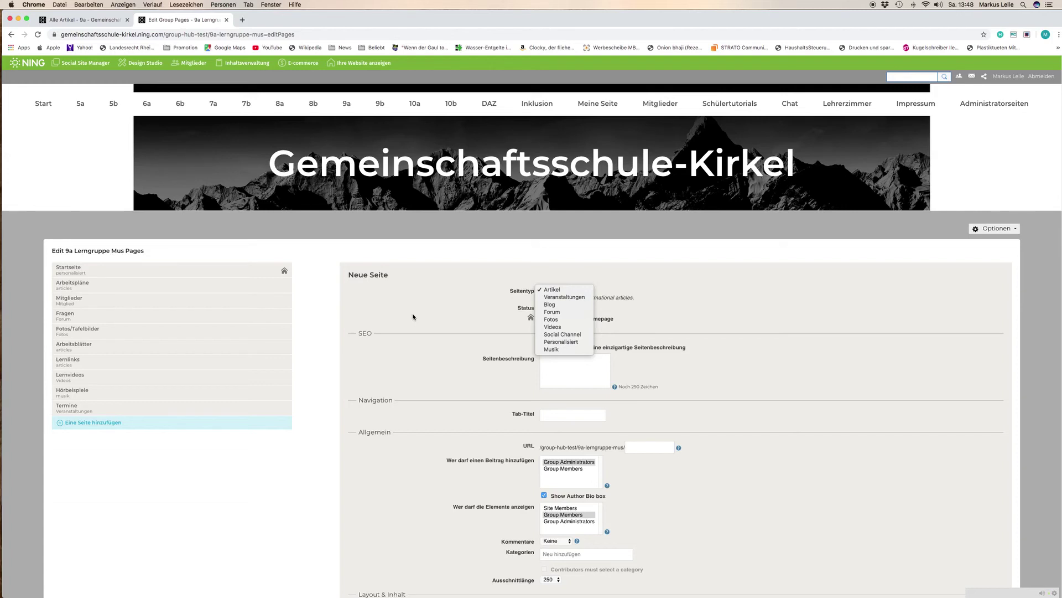
key("Escape")
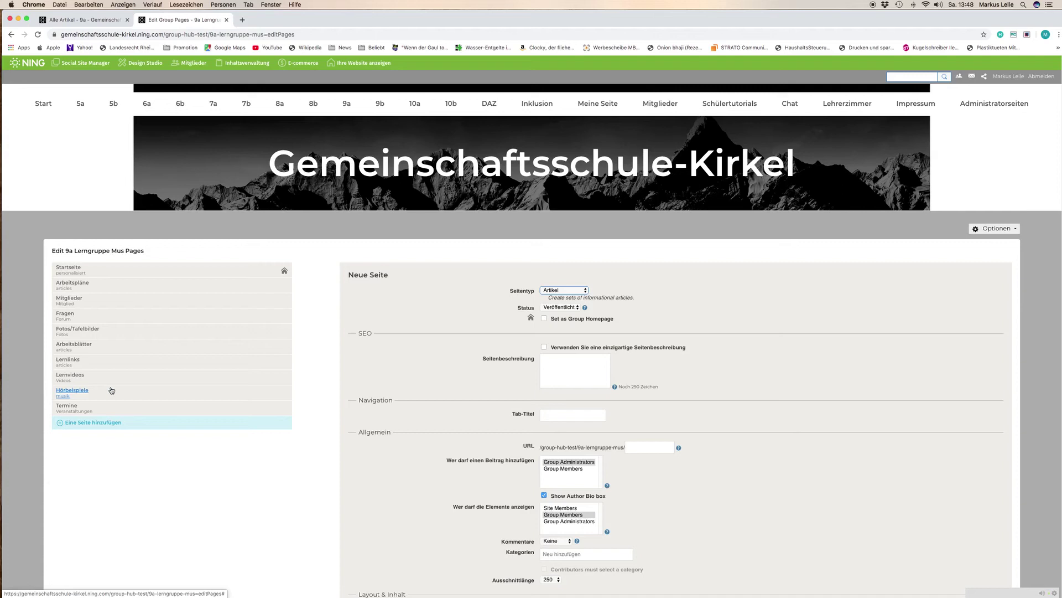
View the group's invitation form and open the member management list
left_click(1014, 229)
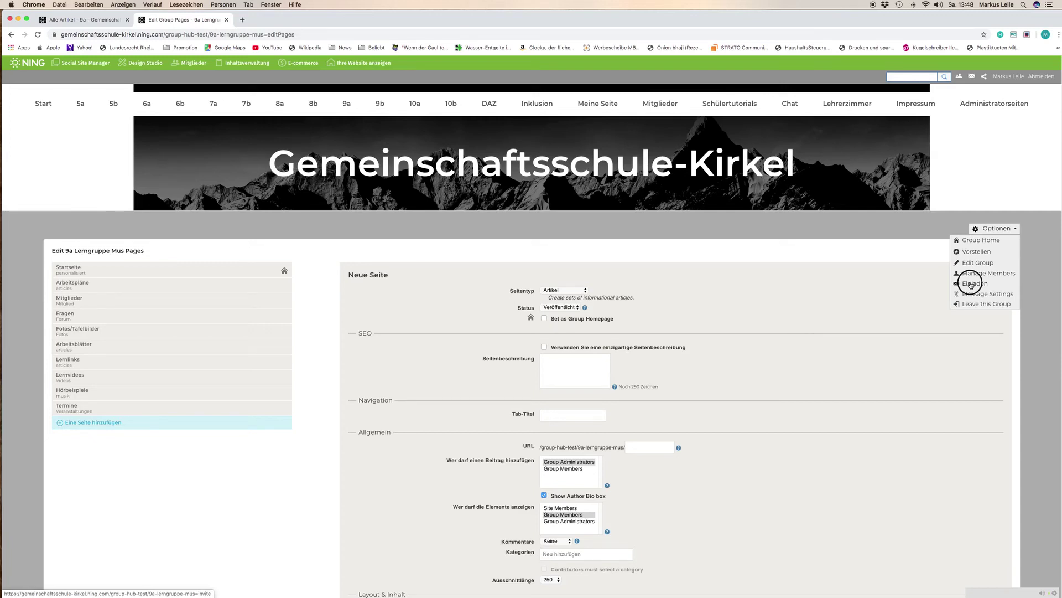
left_click(972, 284)
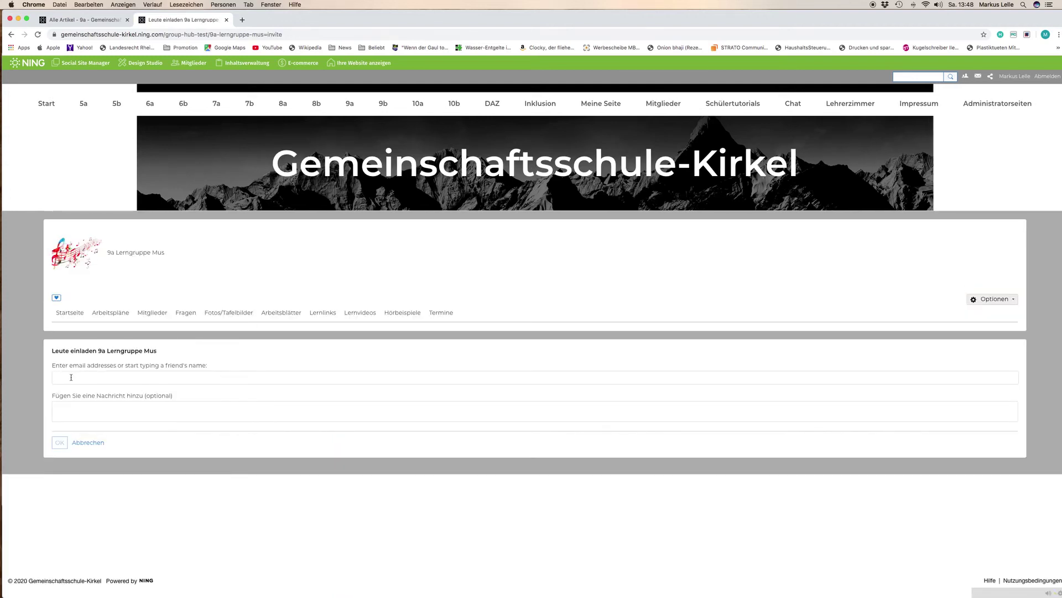
left_click(1012, 301)
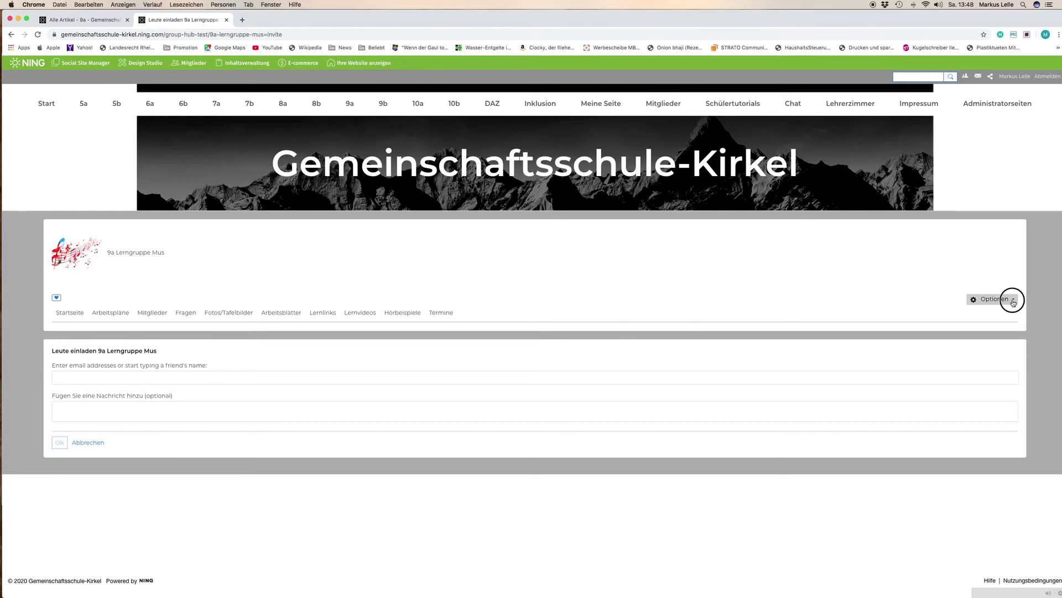
left_click(972, 345)
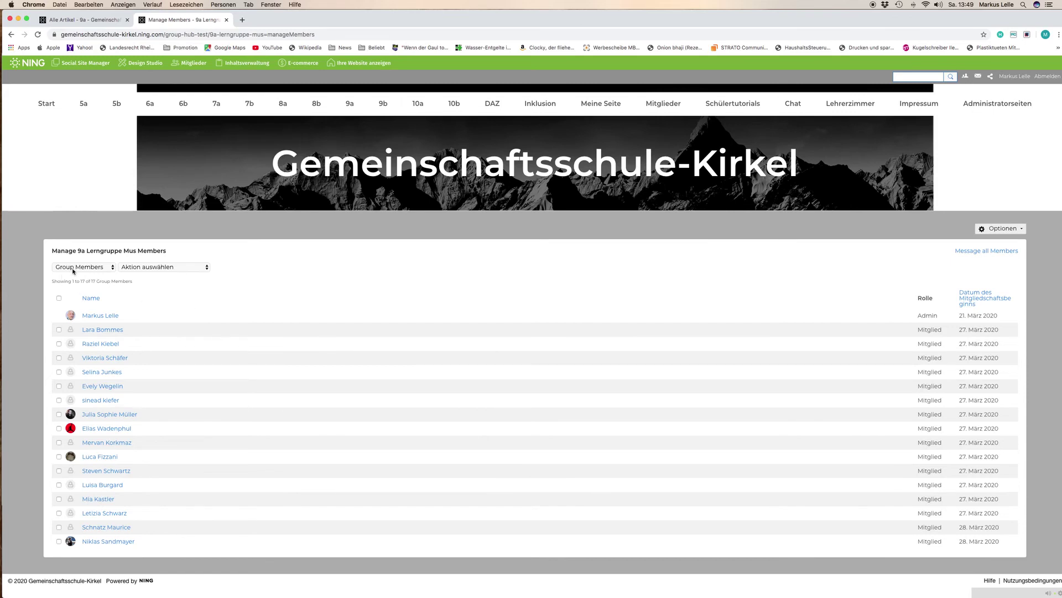
Review the role filter options and the actions available for a selected member, leaving no member selected
left_click(112, 268)
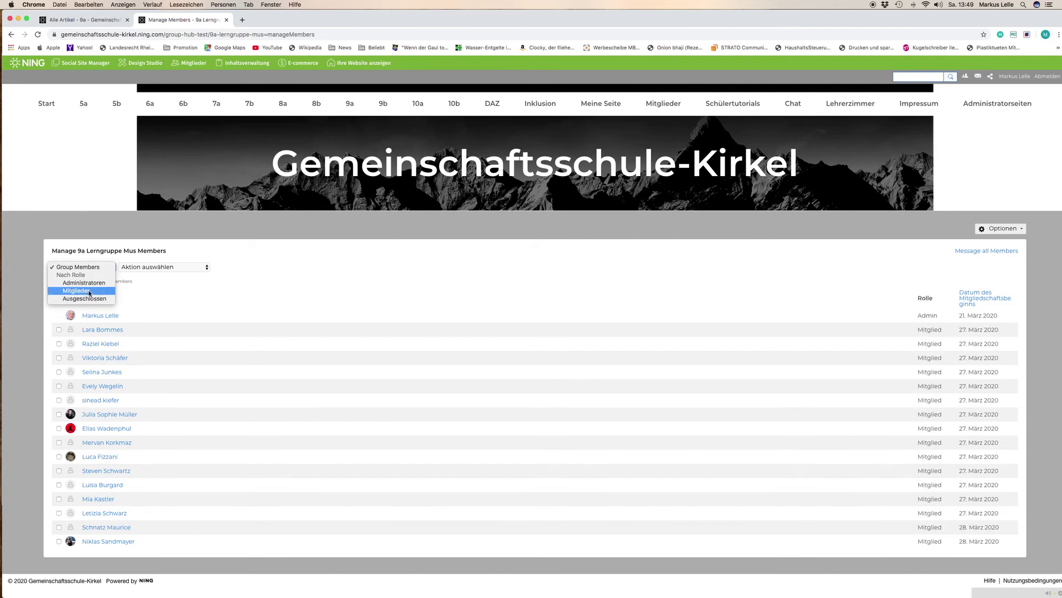
left_click(163, 305)
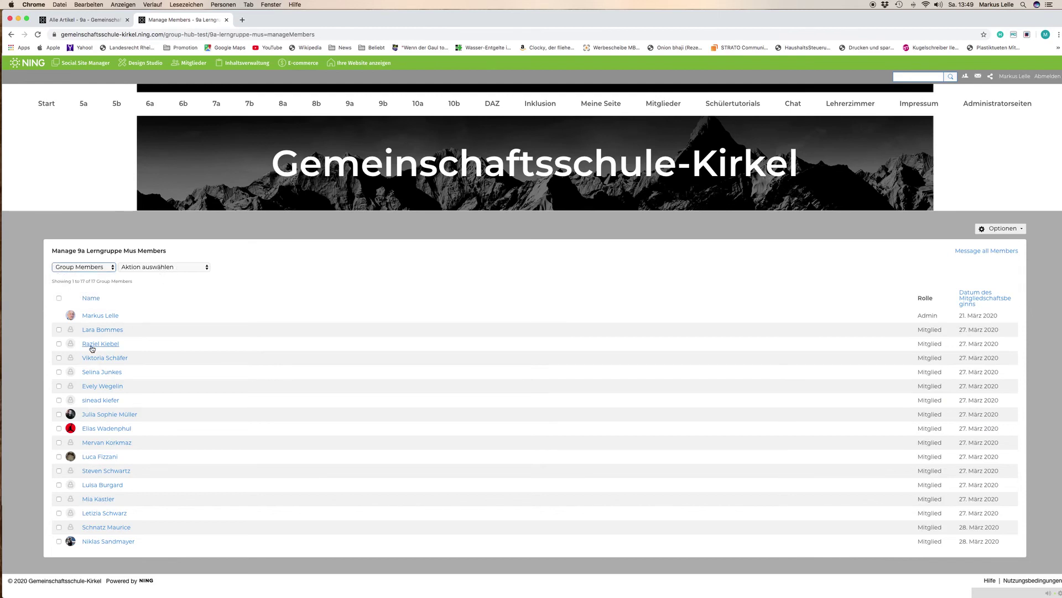
left_click(59, 344)
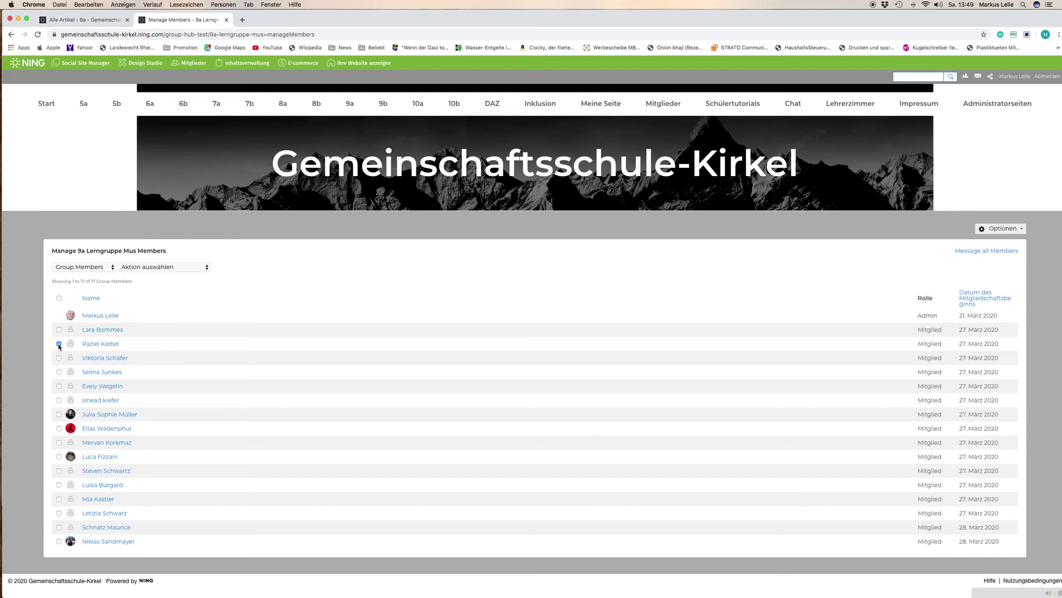
left_click(208, 270)
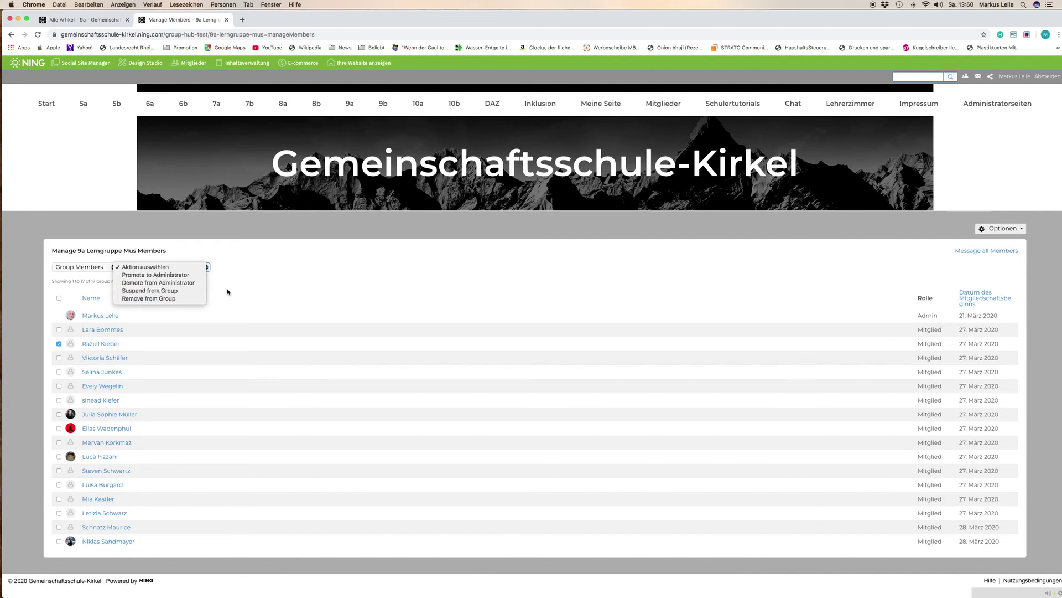
left_click(177, 296)
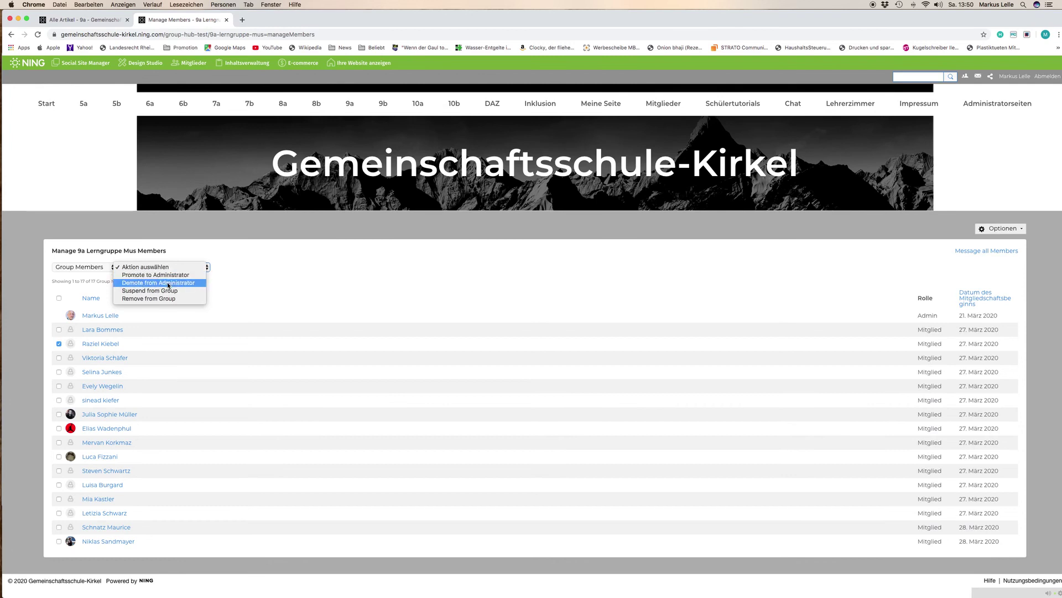
left_click(254, 279)
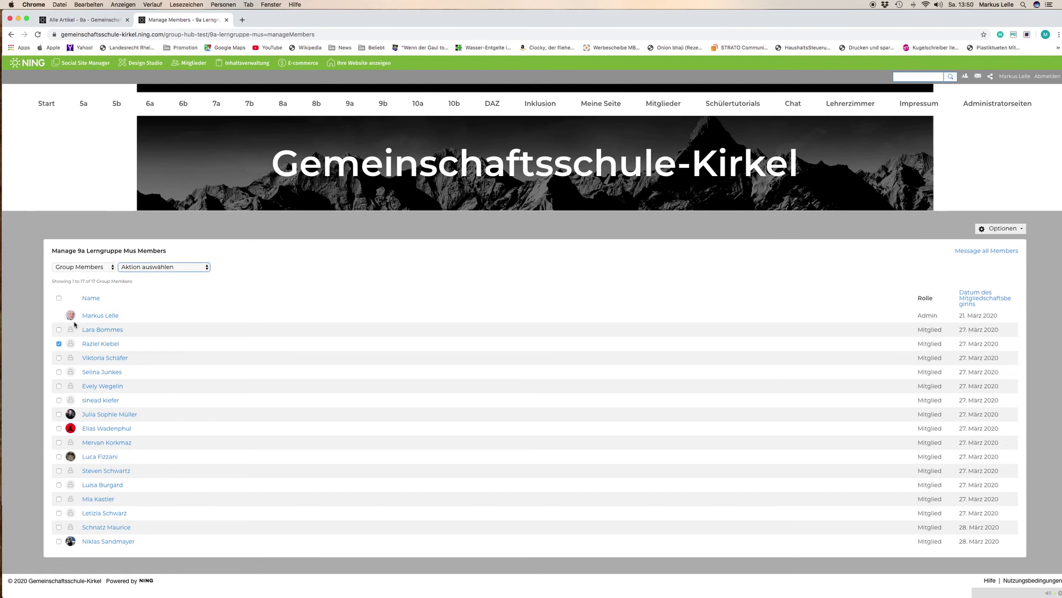
left_click(60, 344)
View the form for messaging all members, cancel it and return to the invitation form
left_click(973, 251)
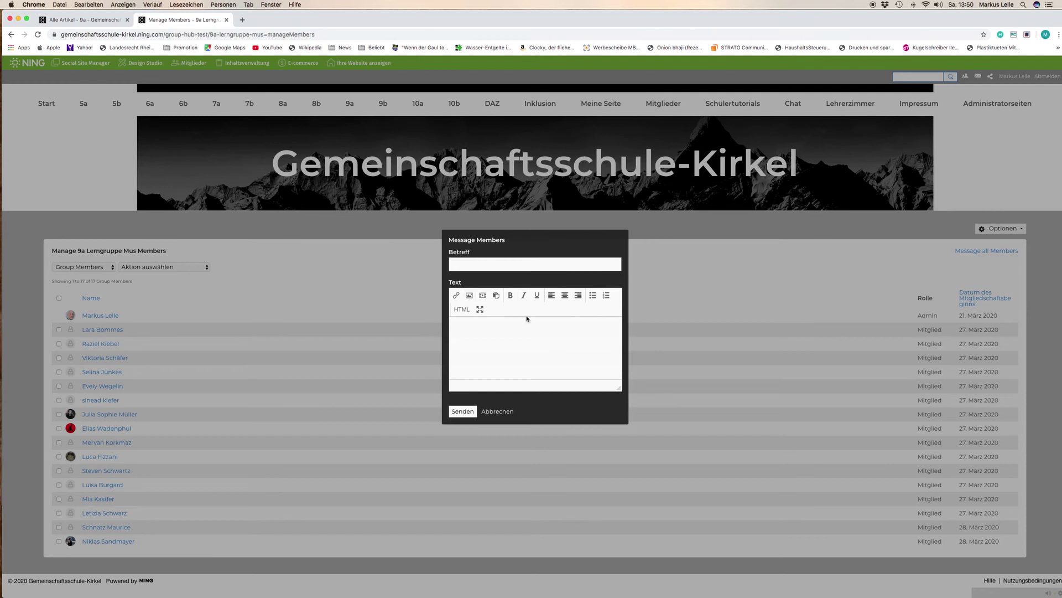
left_click(484, 412)
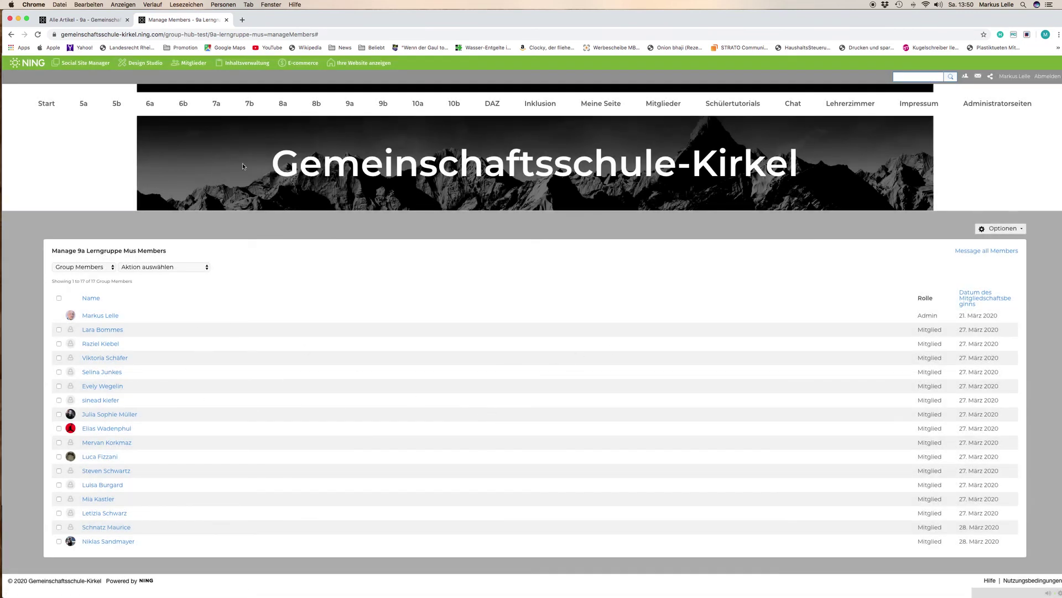
left_click(11, 36)
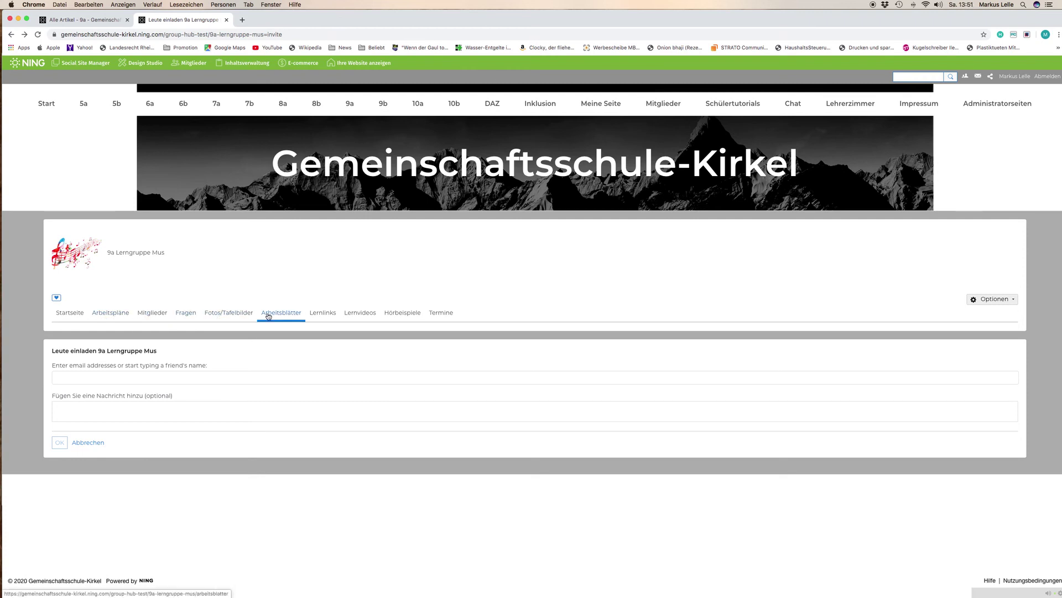
View the group's Arbeitspläne, Arbeitsblätter, Lernlinks and Fragen sections, and start a new discussion under Fragen
left_click(112, 312)
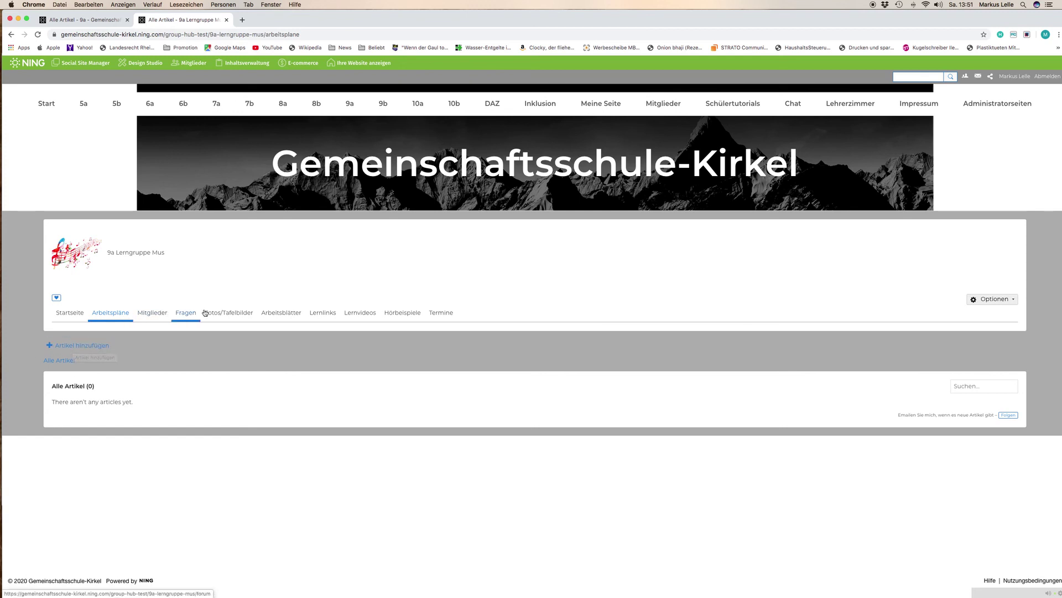
left_click(276, 316)
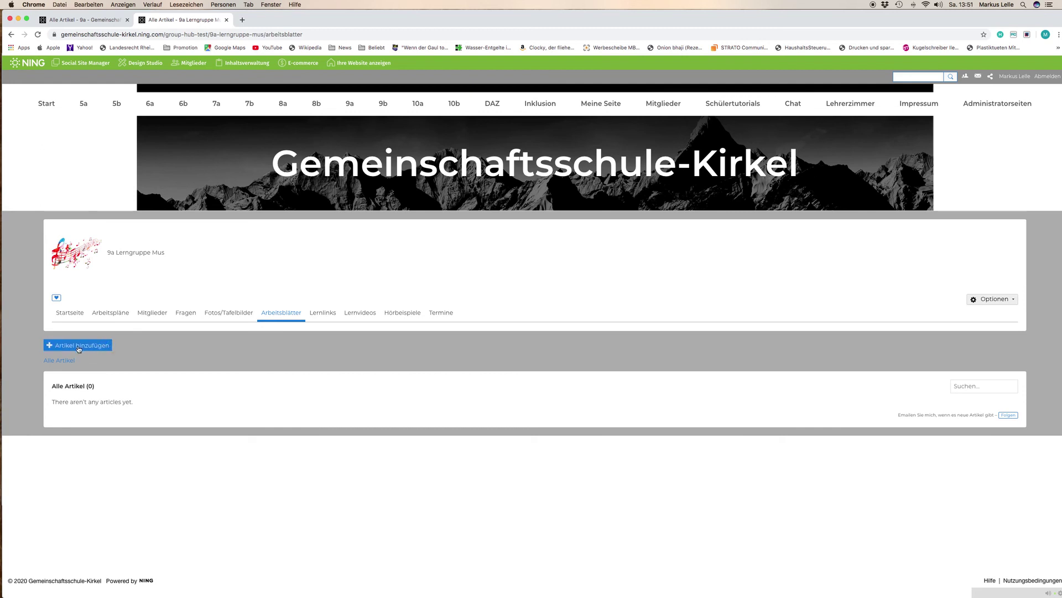
left_click(326, 317)
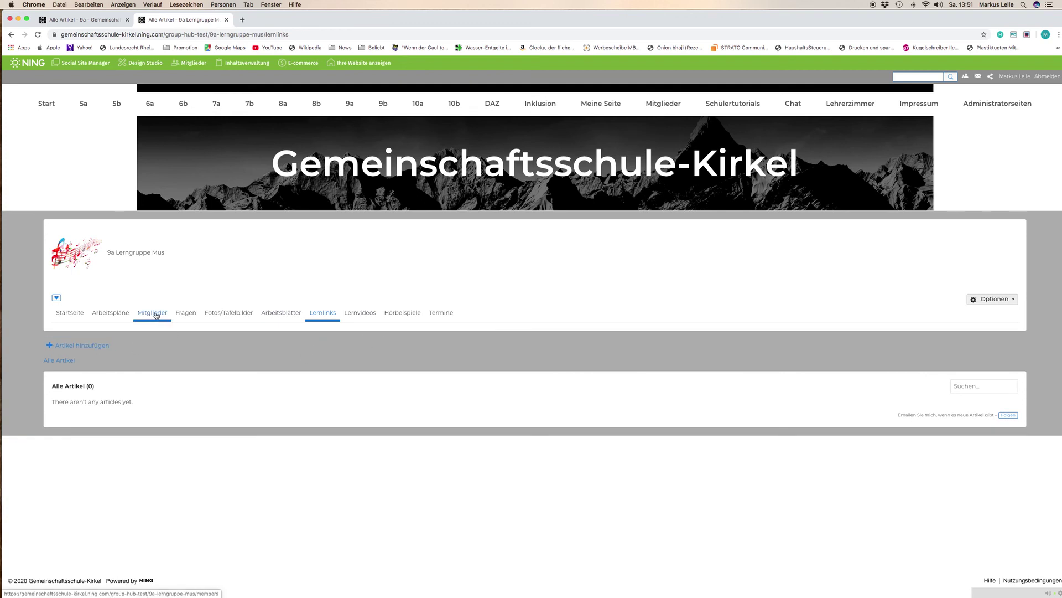
left_click(184, 316)
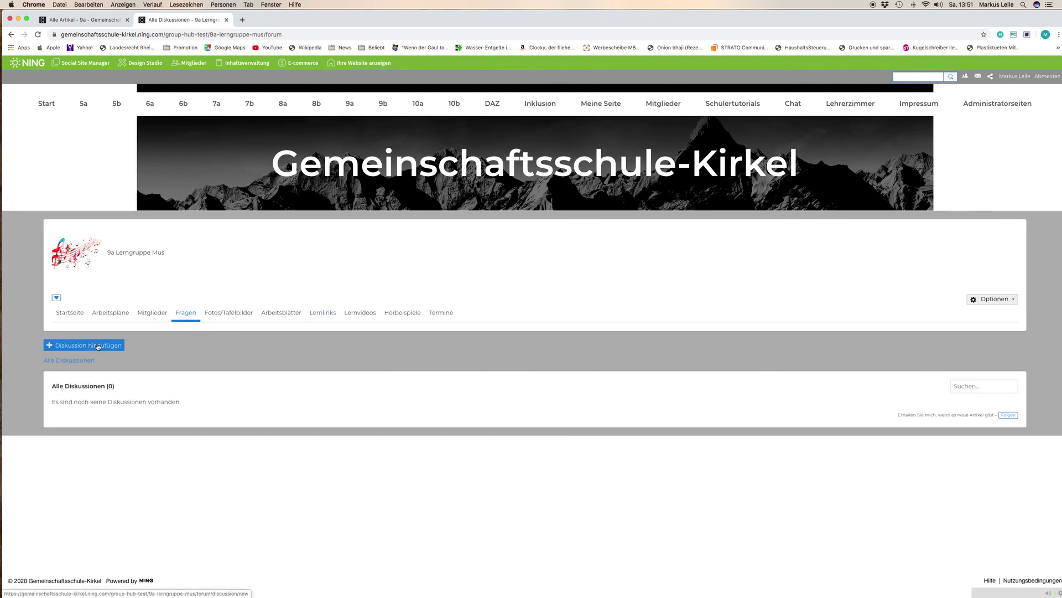
left_click(100, 347)
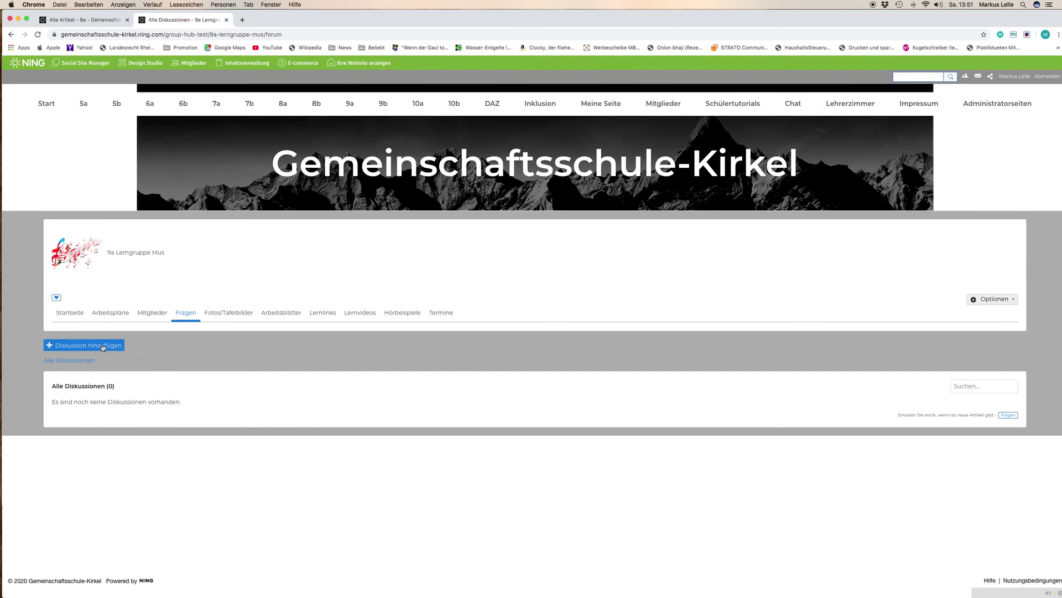